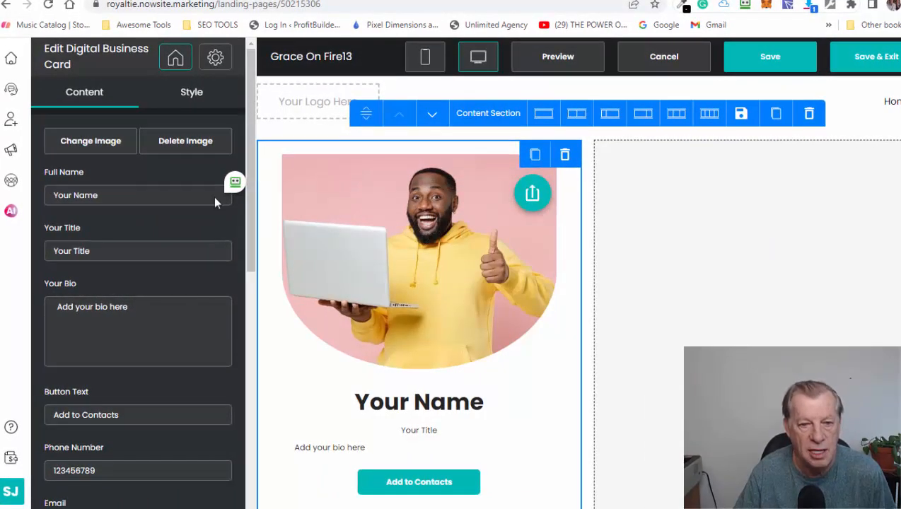
- Look through the digital business card's contact and social link fields and confirm its settings
{"action": "scroll", "coordinate": [267, 328], "scroll_direction": "down", "scroll_amount": 5}
{"action": "scroll", "coordinate": [221, 346], "scroll_direction": "down", "scroll_amount": 4}
{"action": "scroll", "coordinate": [105, 438], "scroll_direction": "down", "scroll_amount": 3}
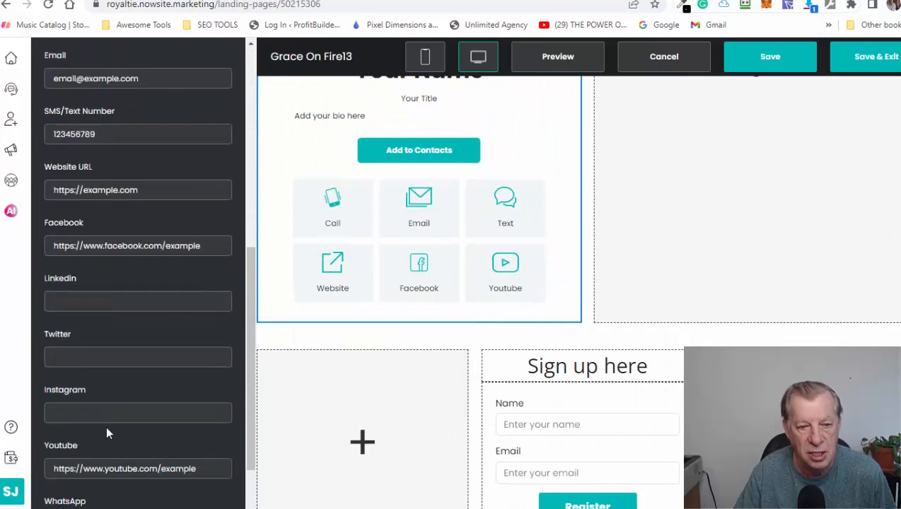
{"action": "scroll", "coordinate": [107, 432], "scroll_direction": "down", "scroll_amount": 2}
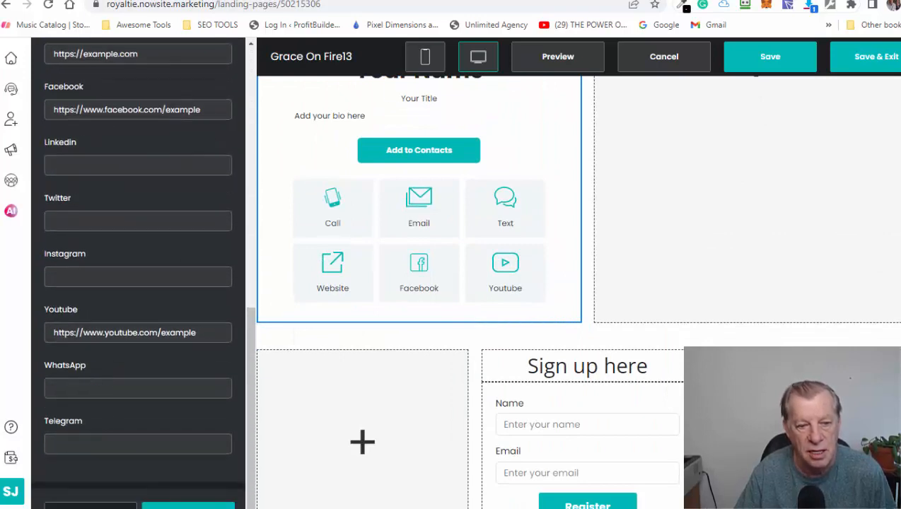
{"action": "left_click", "coordinate": [214, 504]}
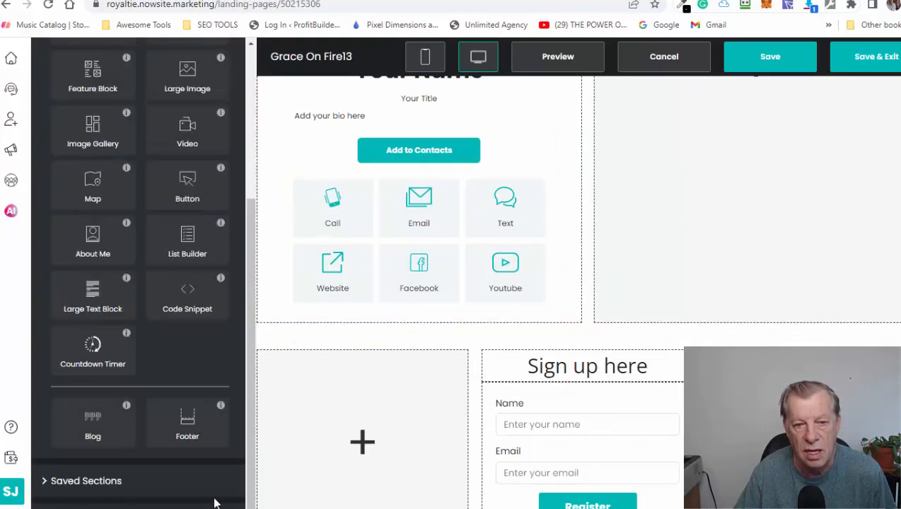
- Add a Large Image block to the empty column beside the business card and open its image picker
{"action": "scroll", "coordinate": [517, 342], "scroll_direction": "up", "scroll_amount": 5}
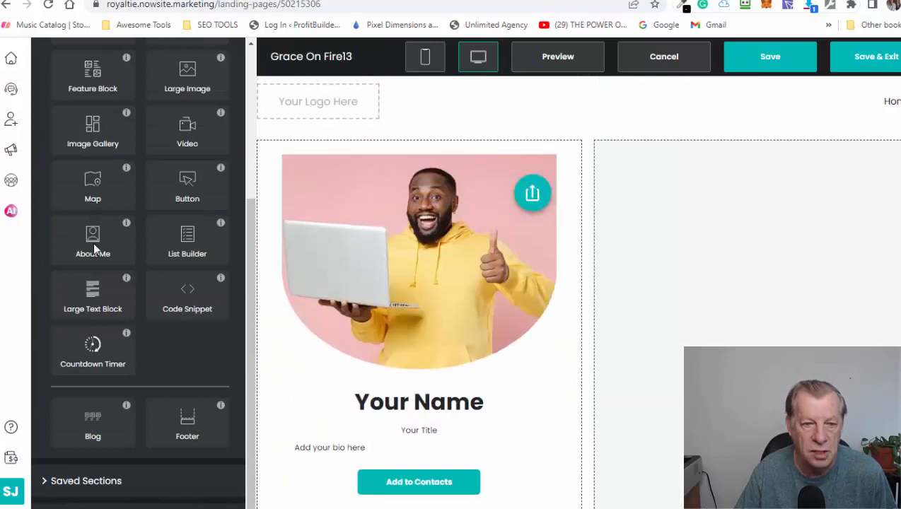
{"action": "scroll", "coordinate": [88, 382], "scroll_direction": "up", "scroll_amount": 5}
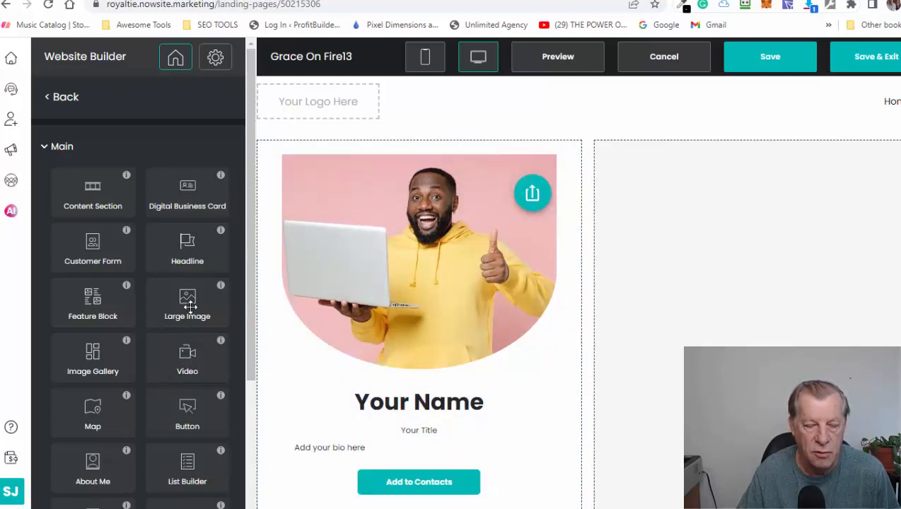
{"action": "left_click_drag", "start_coordinate": [188, 302], "coordinate": [770, 298]}
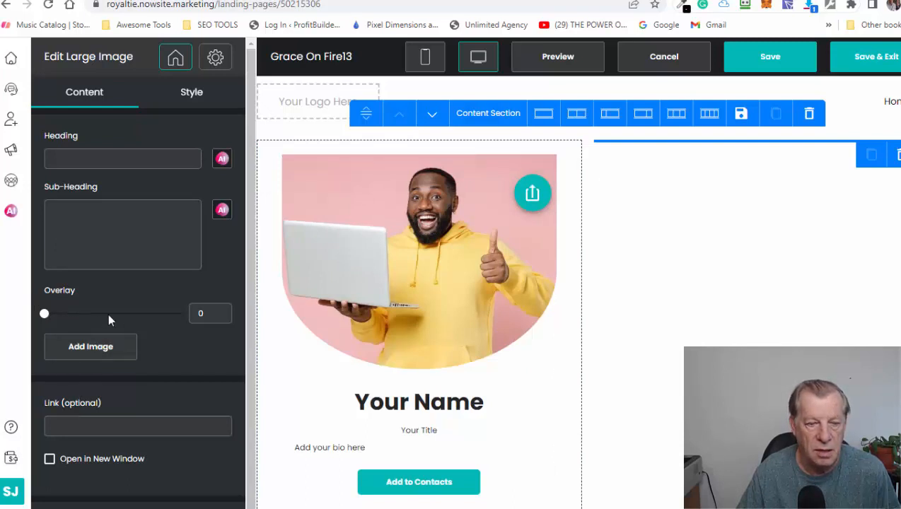
{"action": "left_click", "coordinate": [90, 353]}
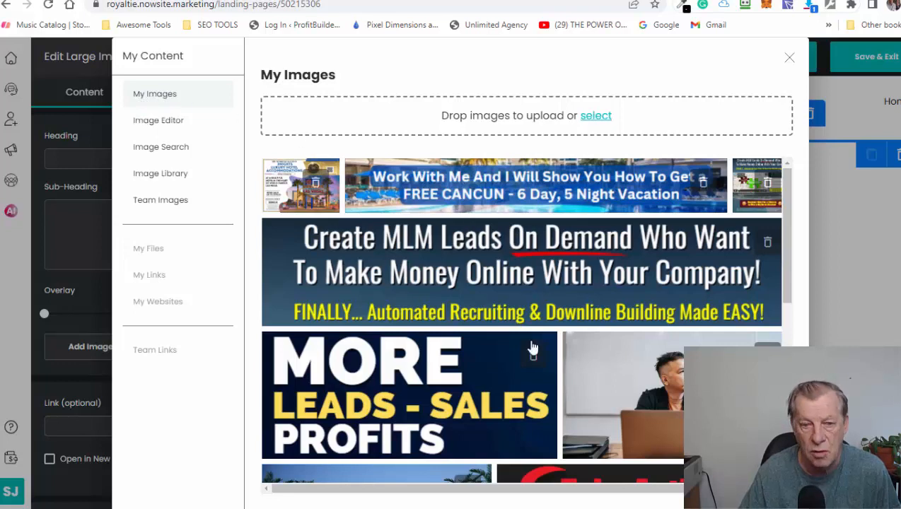
- Browse the available image sources: the image editor, My Images, the Pixabay image search and the image library's categories
{"action": "left_click", "coordinate": [158, 121]}
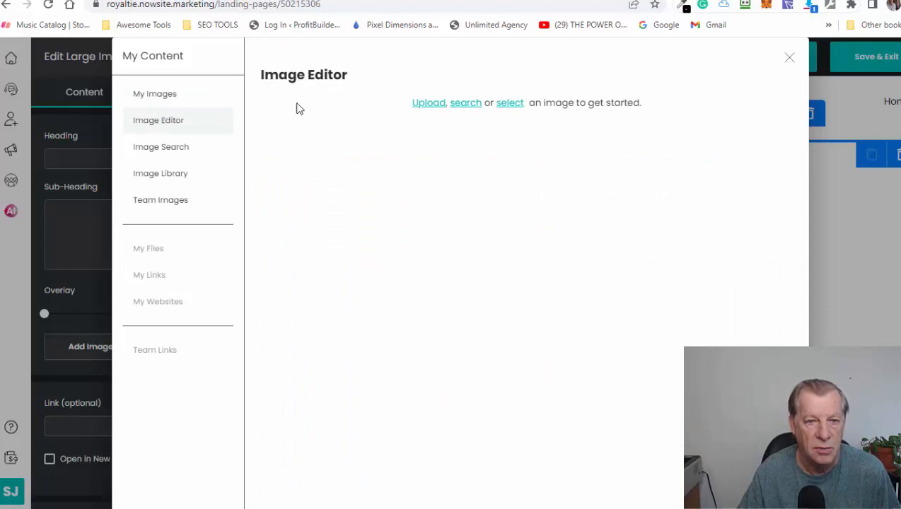
{"action": "left_click", "coordinate": [155, 96]}
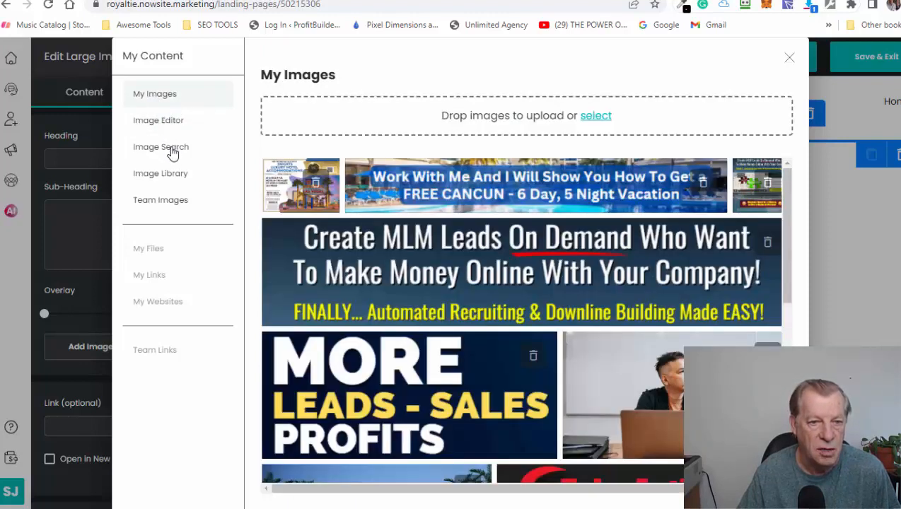
{"action": "left_click", "coordinate": [172, 153]}
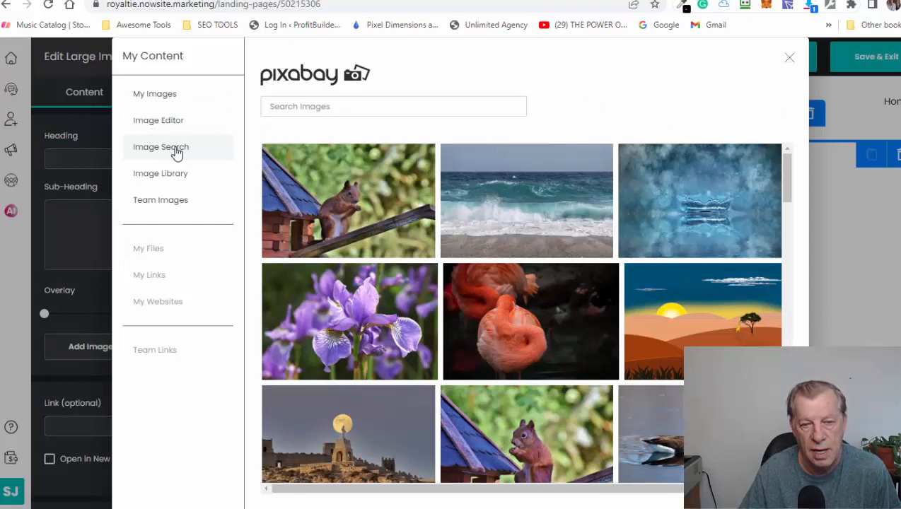
{"action": "left_click", "coordinate": [174, 176]}
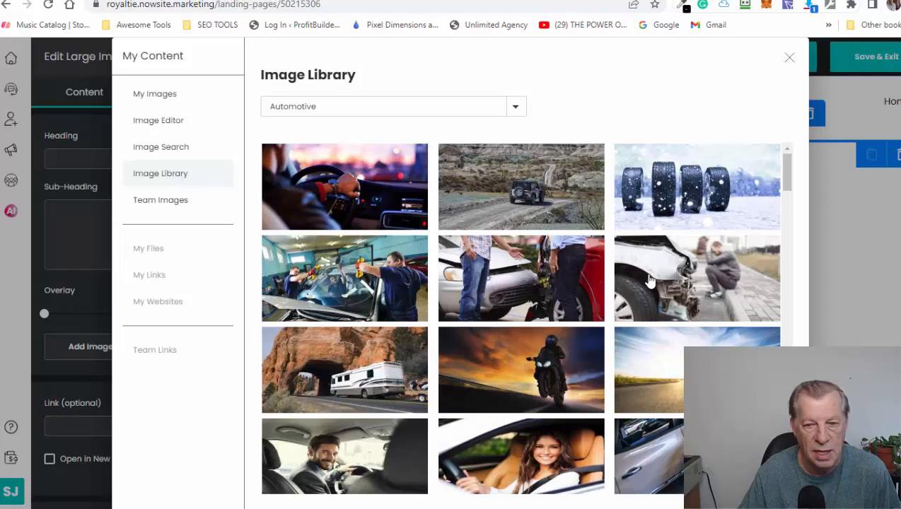
{"action": "left_click", "coordinate": [405, 111]}
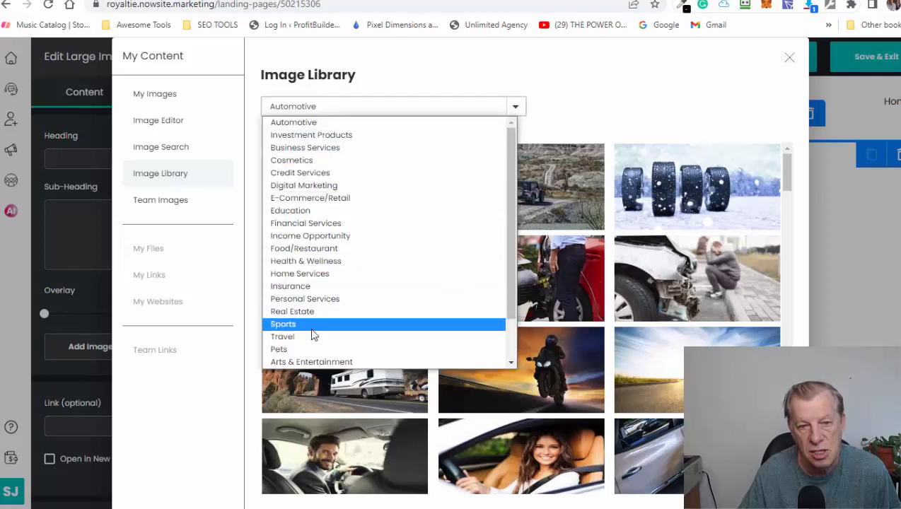
{"action": "left_click", "coordinate": [639, 78]}
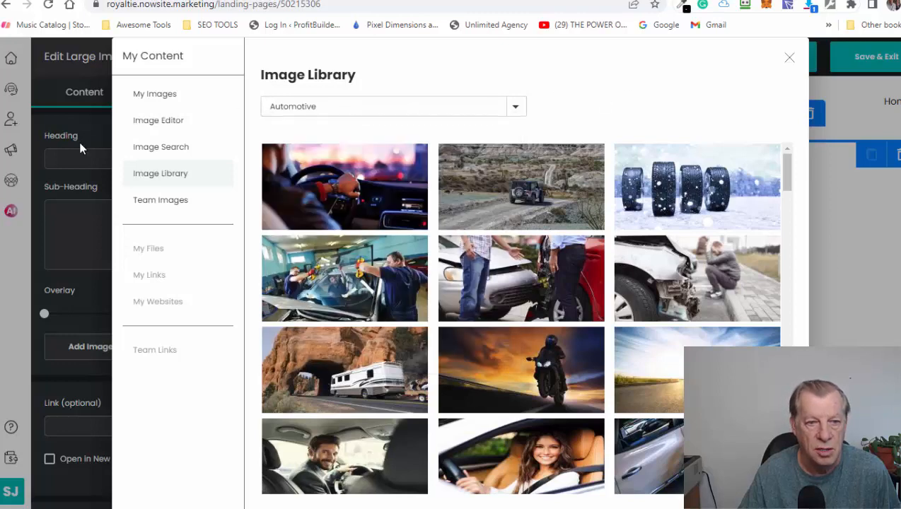
- Upload the orange "Automated WOW Recruiting System" image to My Images and open it in the image editor
{"action": "left_click", "coordinate": [149, 104]}
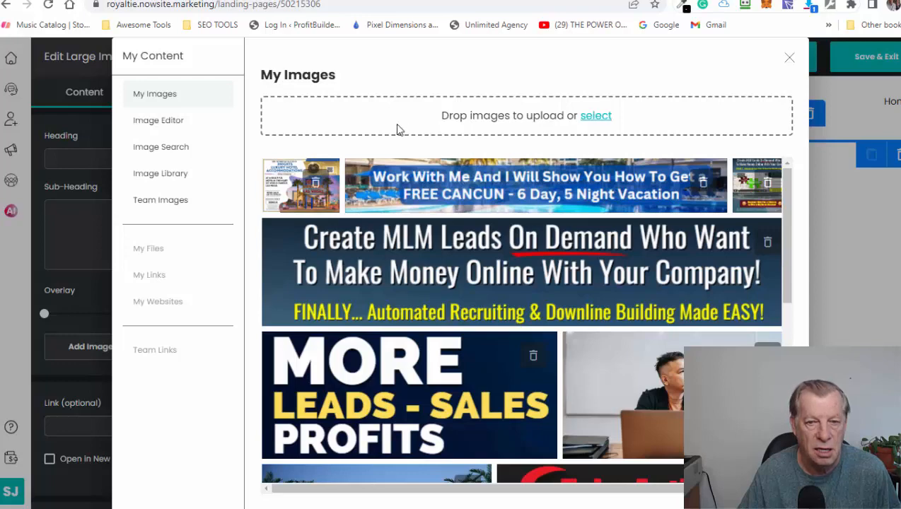
{"action": "left_click", "coordinate": [596, 116]}
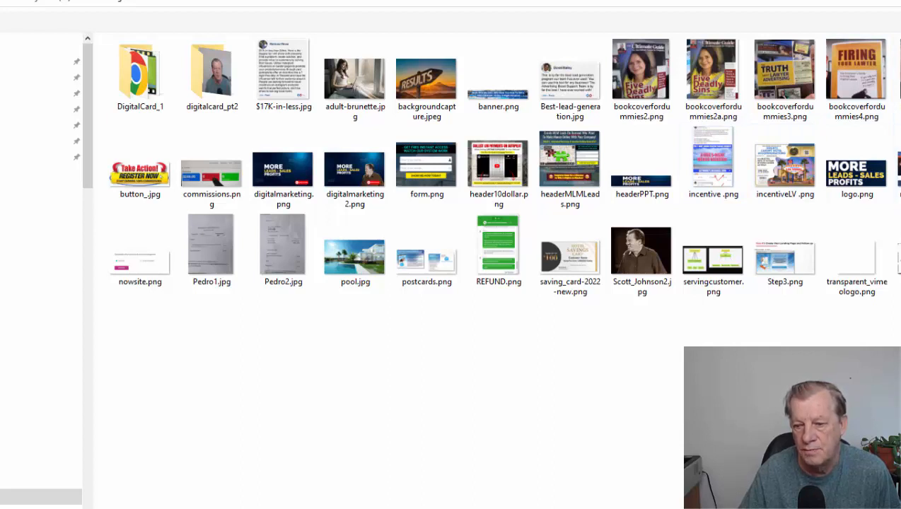
{"action": "key", "text": "Return"}
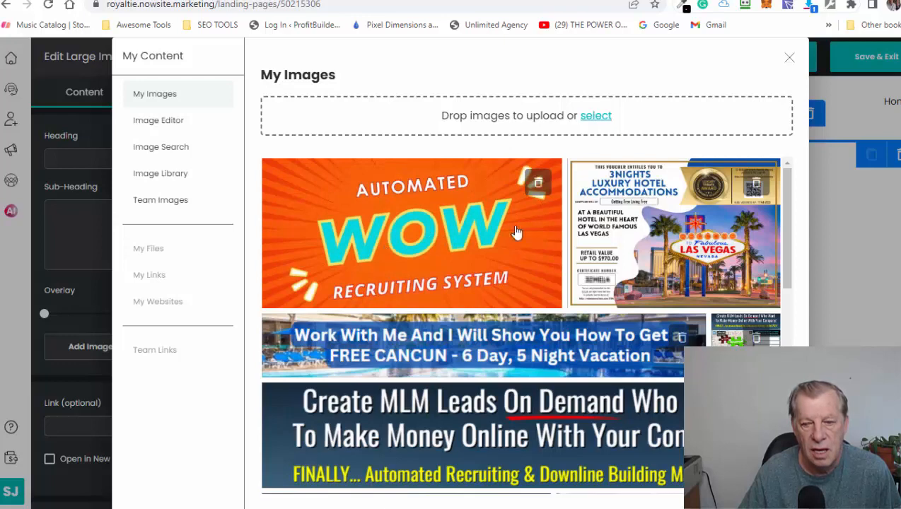
{"action": "left_click", "coordinate": [414, 257]}
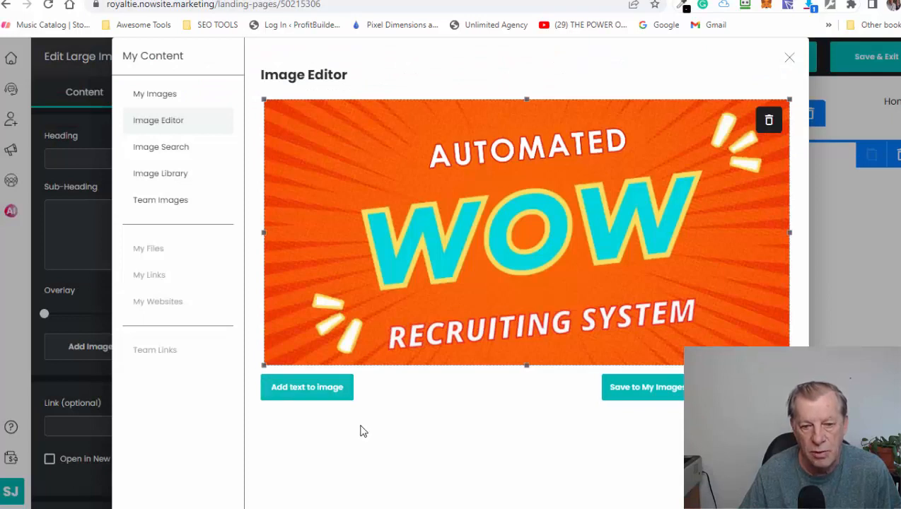
- Remove the "Automated WOW Recruiting System" image from the editor and delete it from My Images
{"action": "left_click", "coordinate": [769, 120]}
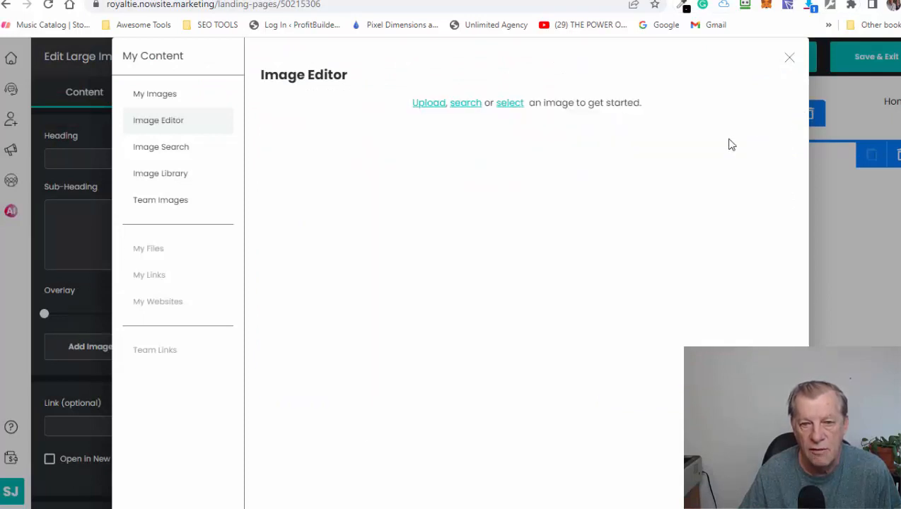
{"action": "left_click", "coordinate": [512, 105]}
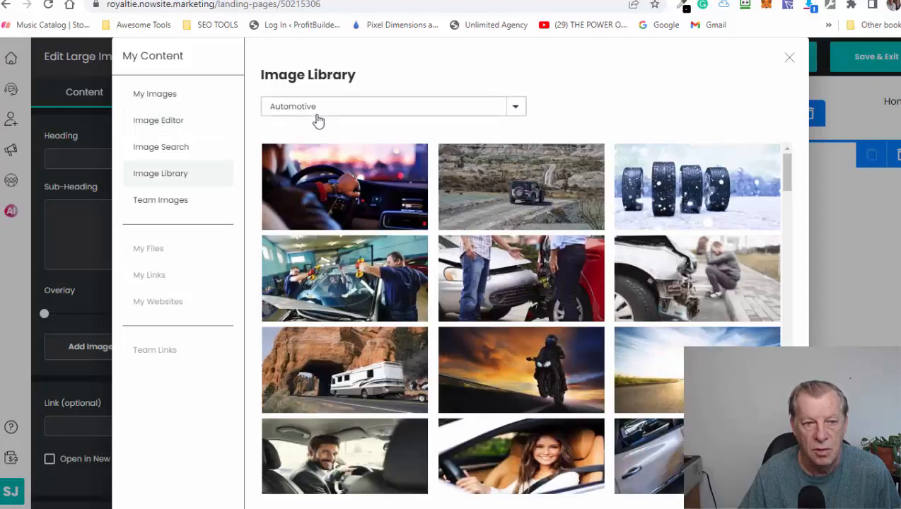
{"action": "left_click", "coordinate": [149, 96]}
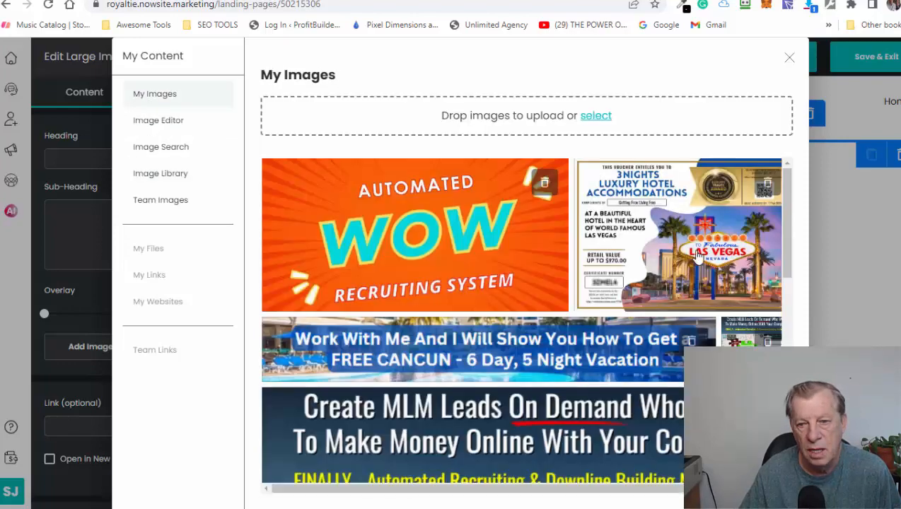
{"action": "left_click", "coordinate": [544, 182]}
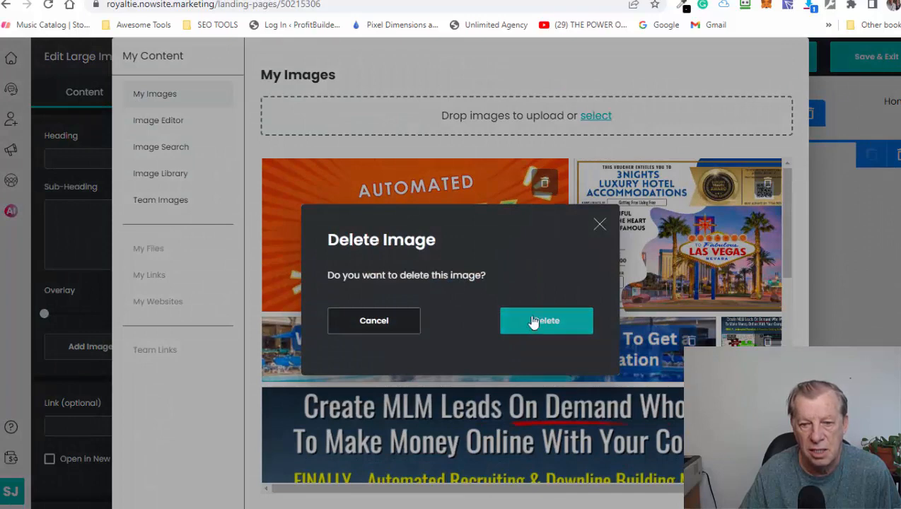
{"action": "left_click", "coordinate": [535, 318]}
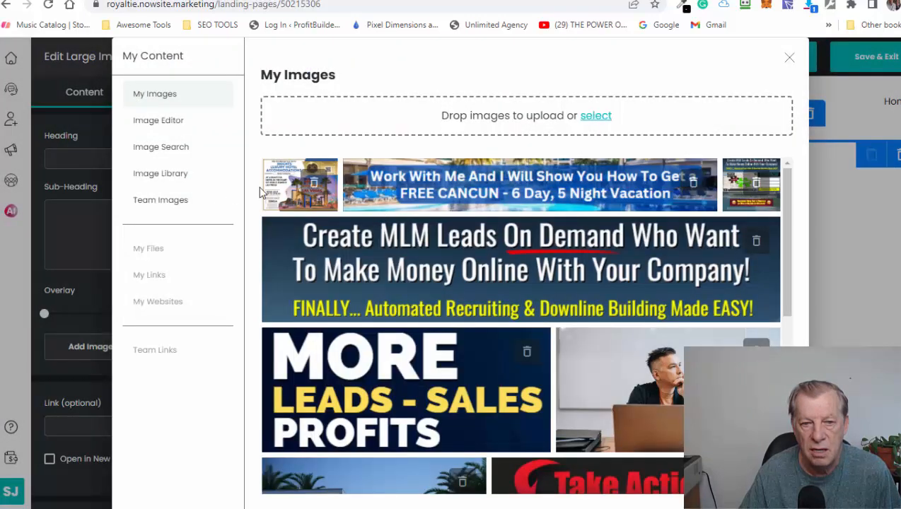
- Insert the Las Vegas 3-night luxury hotel voucher from My Images into the Large Image block and confirm the block
{"action": "left_click", "coordinate": [283, 191]}
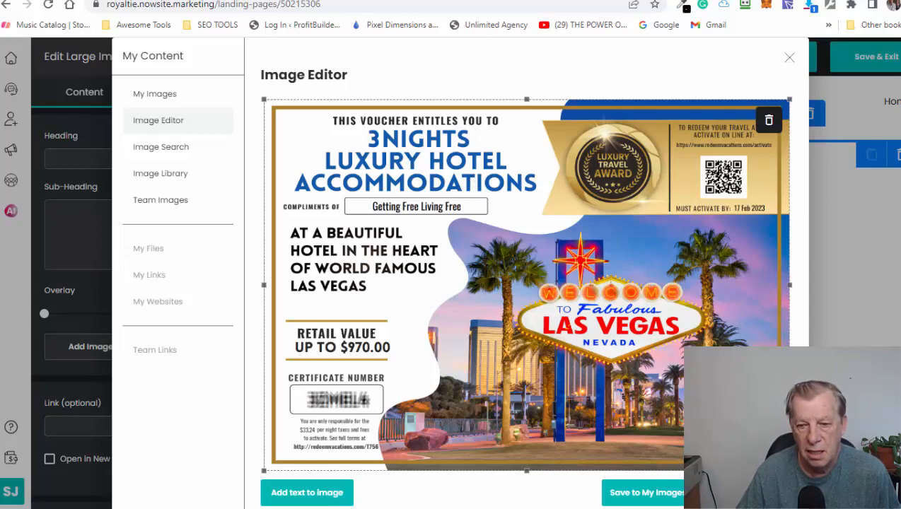
{"action": "left_click", "coordinate": [744, 493]}
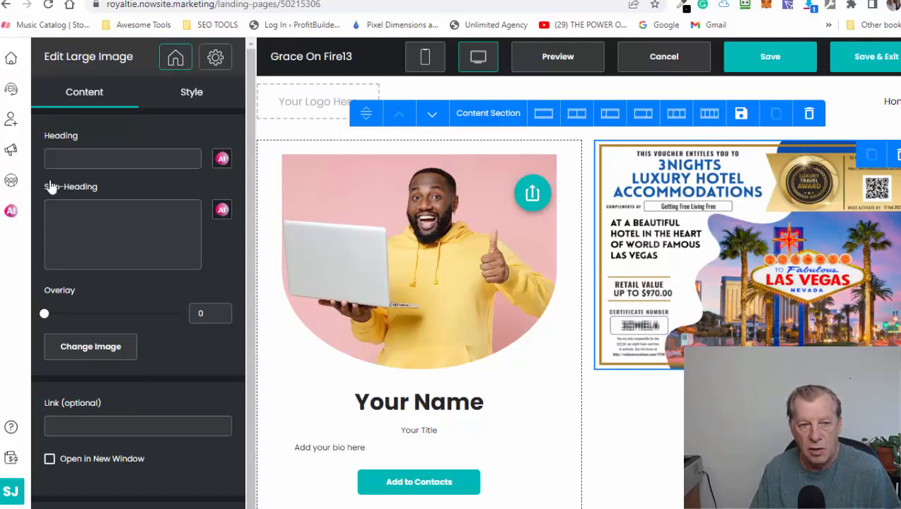
{"action": "left_click", "coordinate": [77, 159]}
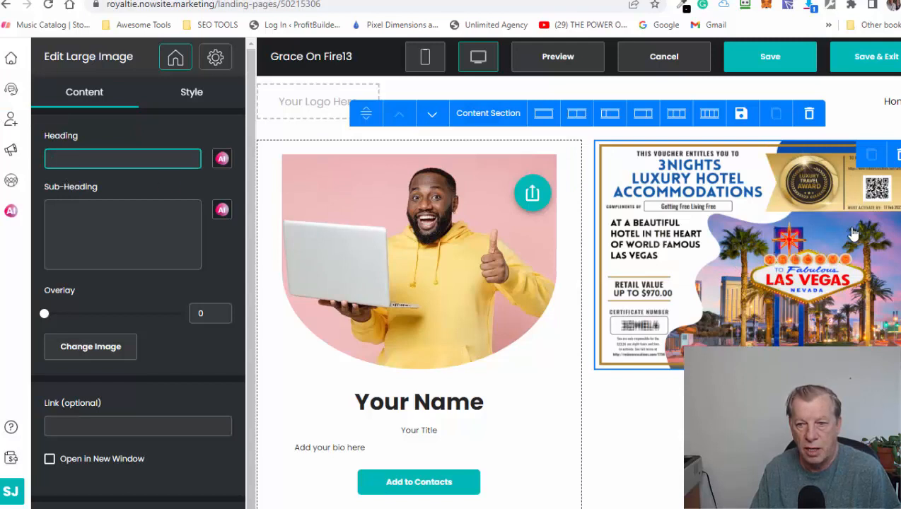
{"action": "left_click", "coordinate": [98, 232]}
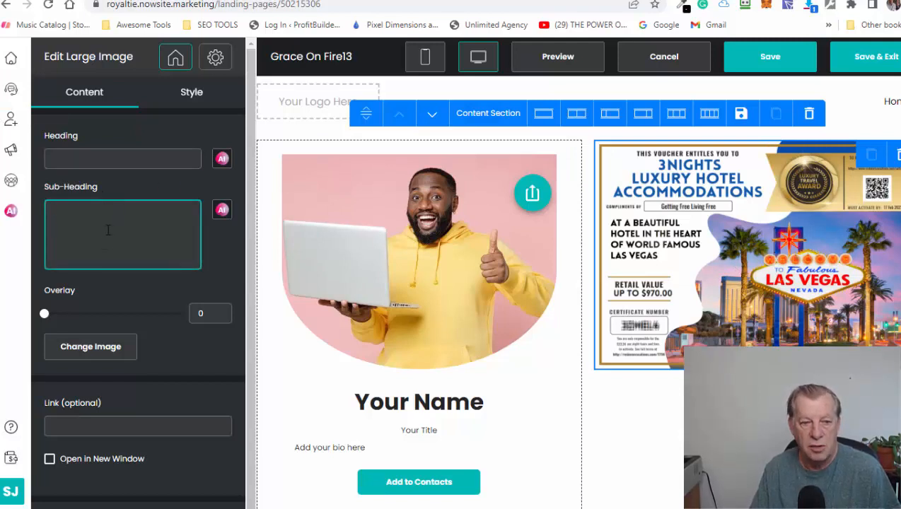
{"action": "scroll", "coordinate": [145, 283], "scroll_direction": "down", "scroll_amount": 1}
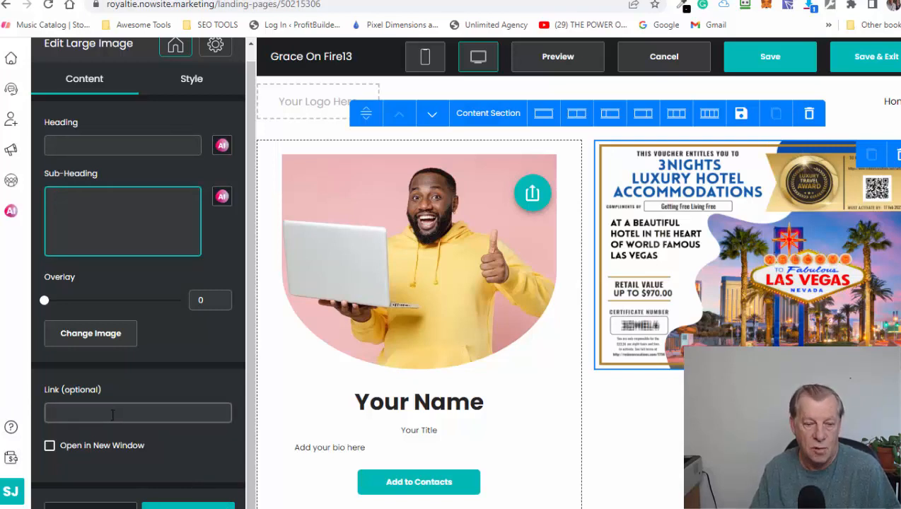
{"action": "left_click", "coordinate": [200, 505]}
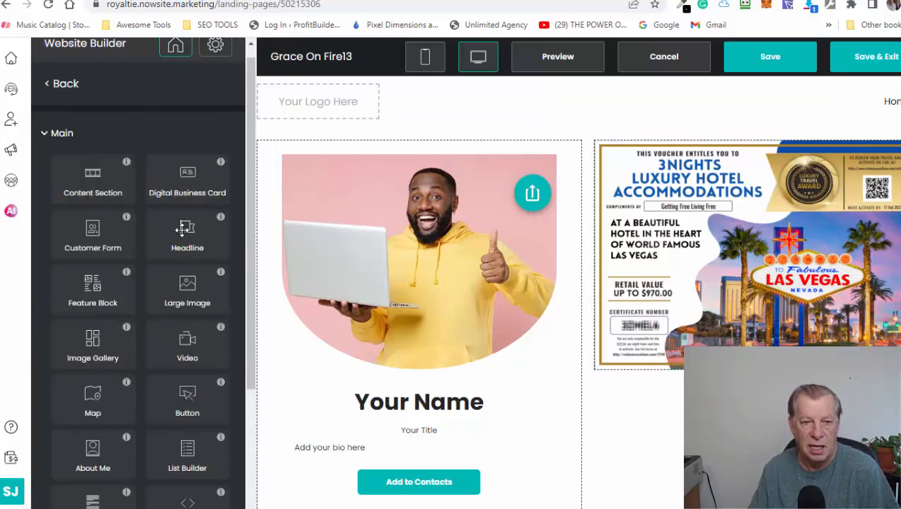
- Add a Headline block above the voucher image and have the AI write a form-filling call to action for a free 3-night, 4-day Las Vegas vacation
{"action": "left_click_drag", "start_coordinate": [184, 228], "coordinate": [739, 163]}
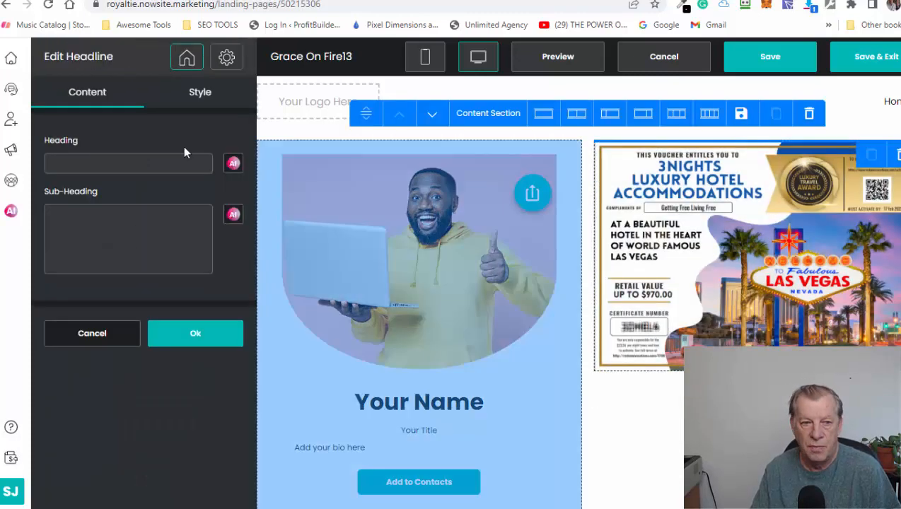
{"action": "left_click", "coordinate": [126, 212]}
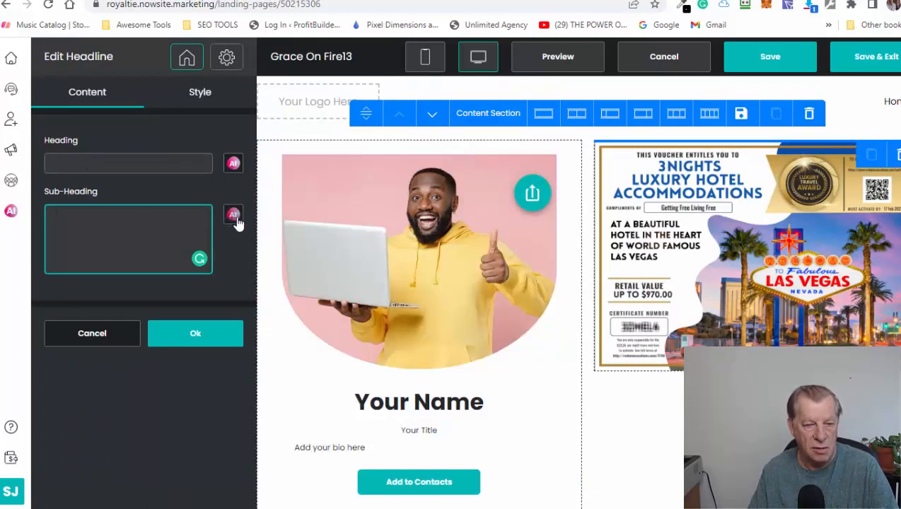
{"action": "left_click", "coordinate": [233, 220]}
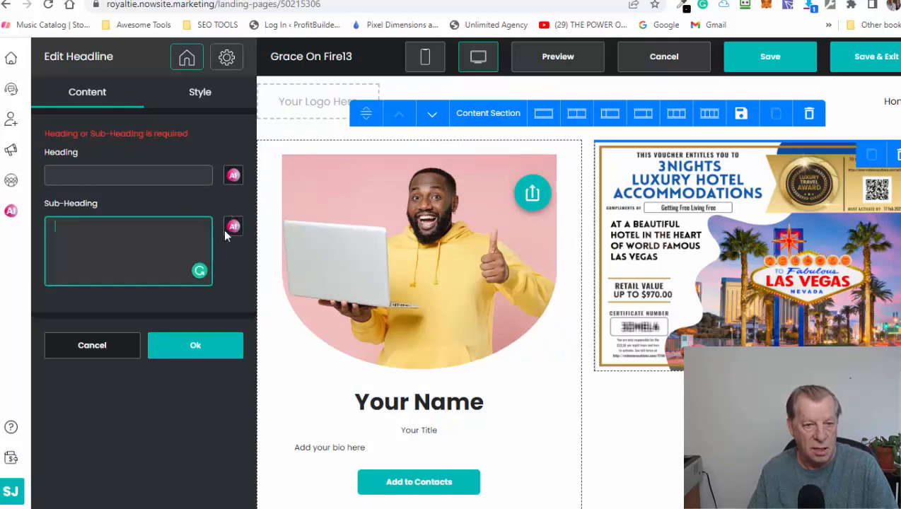
{"action": "left_click", "coordinate": [233, 226]}
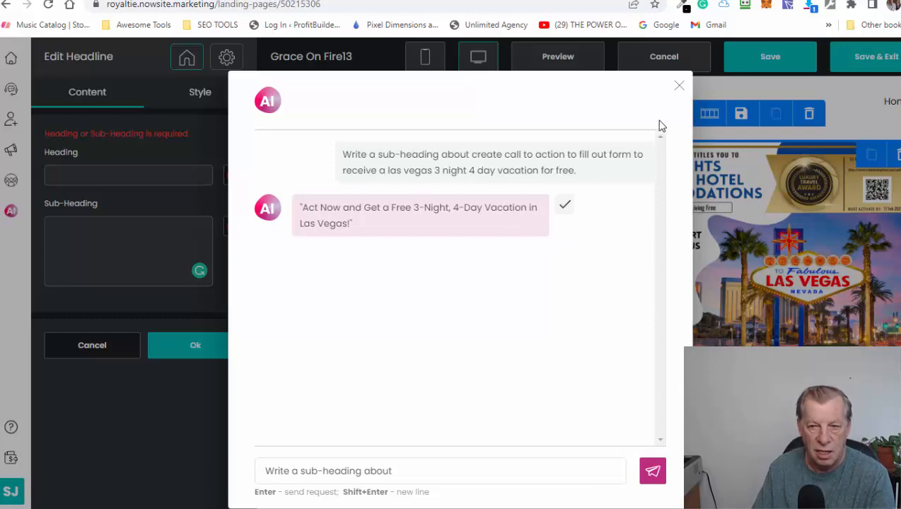
{"action": "left_click", "coordinate": [678, 86]}
- Set the headline's heading to "Act Now and Get a Free 3-Night, 4-Day Vacation in Las Vegas!"
{"action": "left_click", "coordinate": [156, 264]}
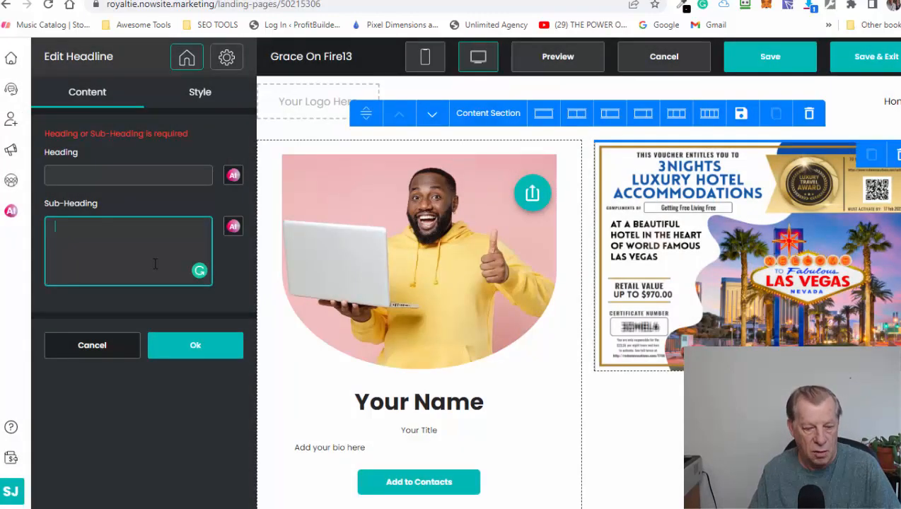
{"action": "left_click", "coordinate": [92, 177]}
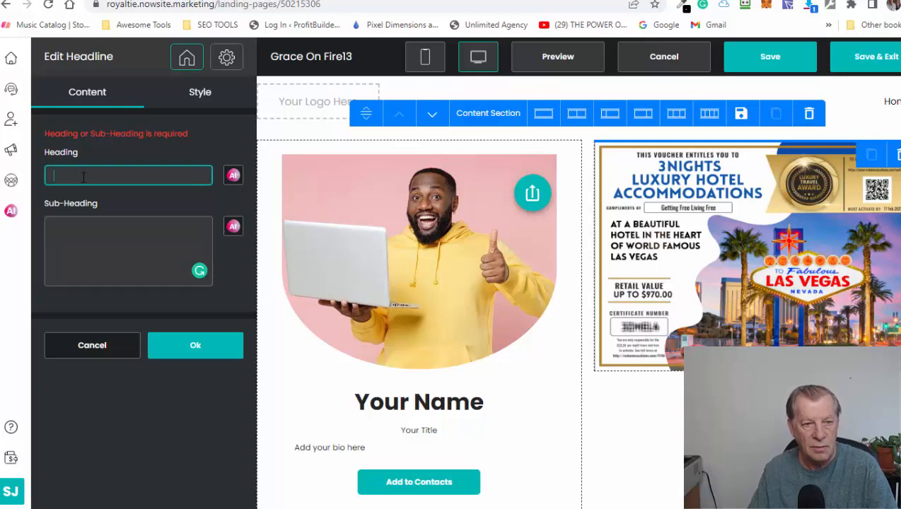
{"action": "type", "text": "Act Now and Get a Free 3-Night, 4-Day Vacation in Las Vegas!"}
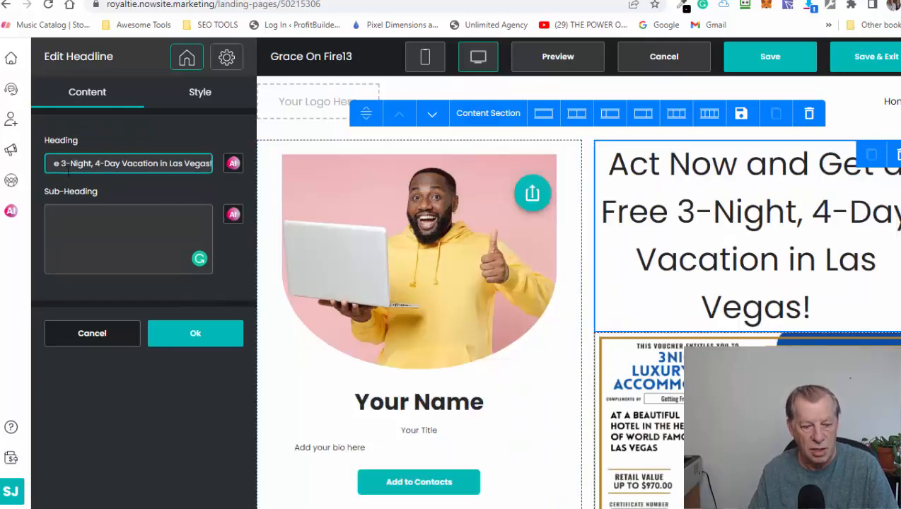
- Move the text "Act Now and Get a Free 3-Night, 4-Day Vacation in Las Vegas!" from the heading to the sub-heading
{"action": "key", "text": "ctrl+a"}
{"action": "key", "text": "ctrl+x"}
{"action": "left_click", "coordinate": [127, 248]}
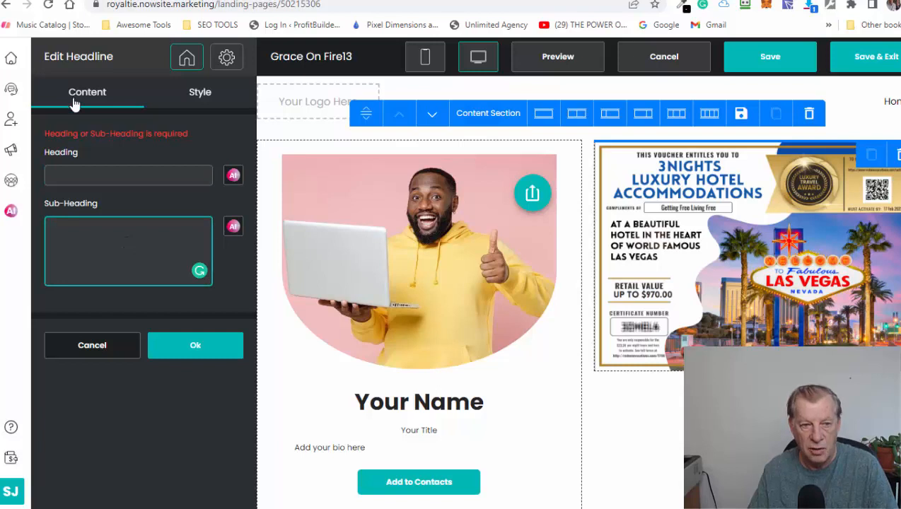
{"action": "left_click", "coordinate": [124, 177]}
{"action": "left_click", "coordinate": [109, 227]}
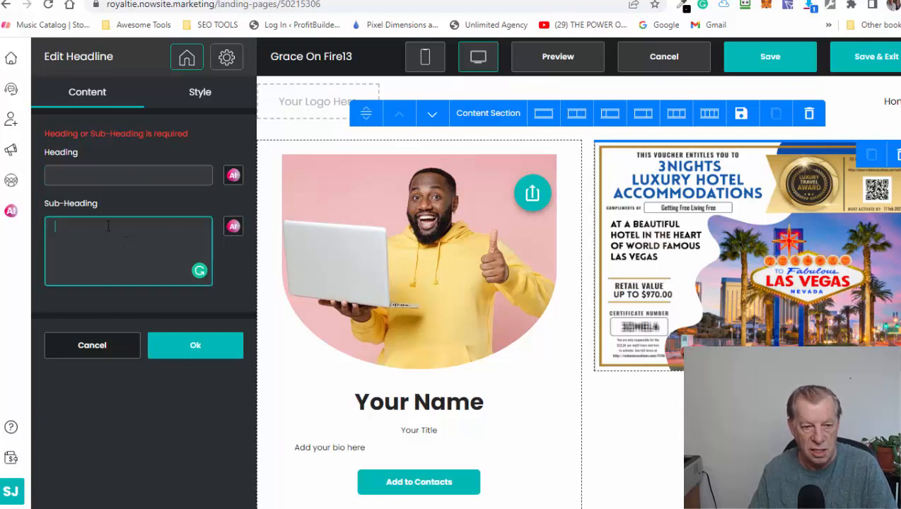
{"action": "key", "text": "ctrl+v"}
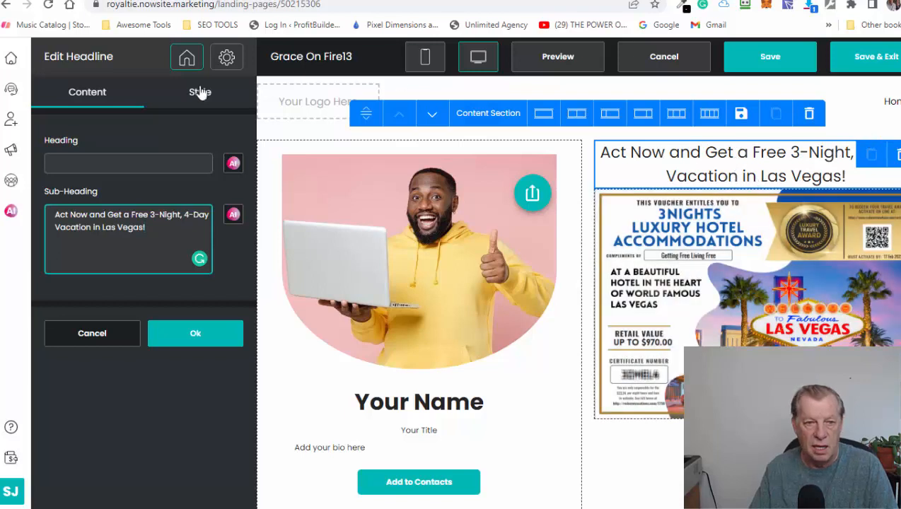
- Set the sub-heading's font size to 22 px in the headline's style settings
{"action": "left_click", "coordinate": [201, 93]}
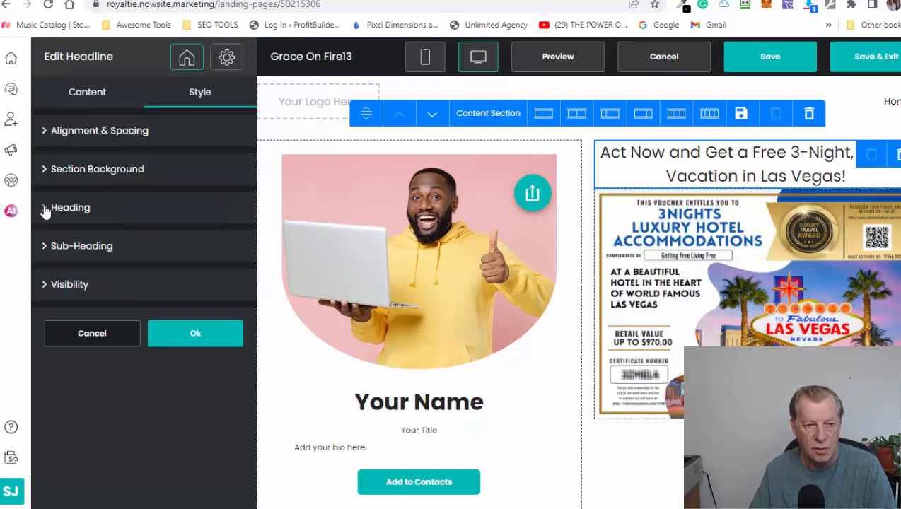
{"action": "left_click", "coordinate": [44, 249]}
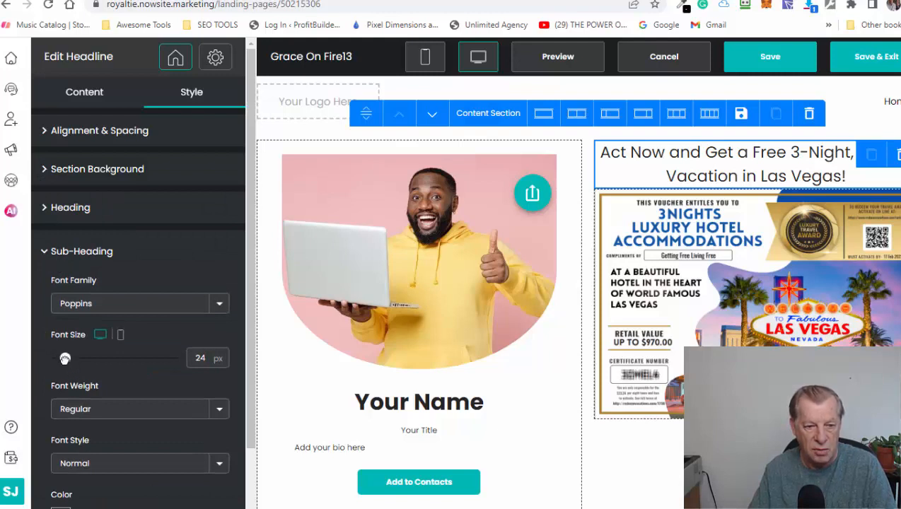
{"action": "left_click_drag", "start_coordinate": [65, 358], "coordinate": [63, 359]}
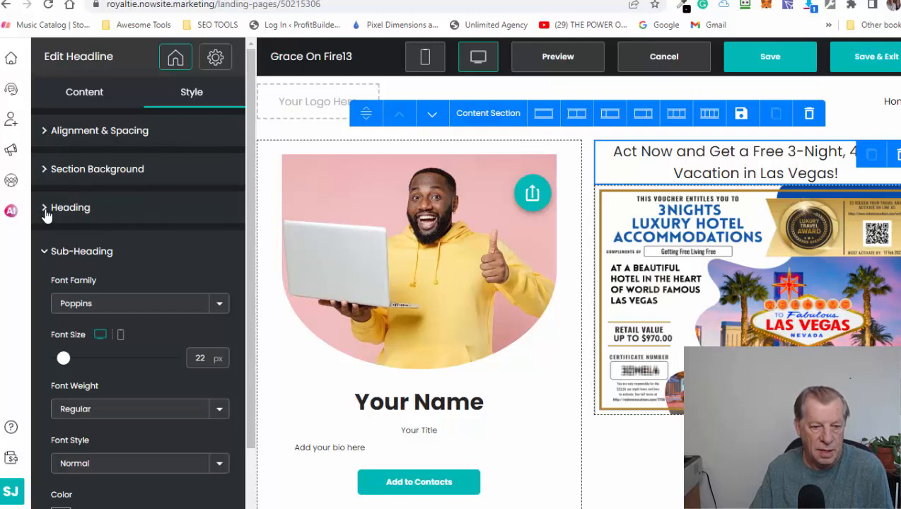
- Make the sub-heading text red (#fd0909) and bold, and confirm the headline block
{"action": "scroll", "coordinate": [138, 384], "scroll_direction": "down", "scroll_amount": 3}
{"action": "left_click", "coordinate": [65, 416]}
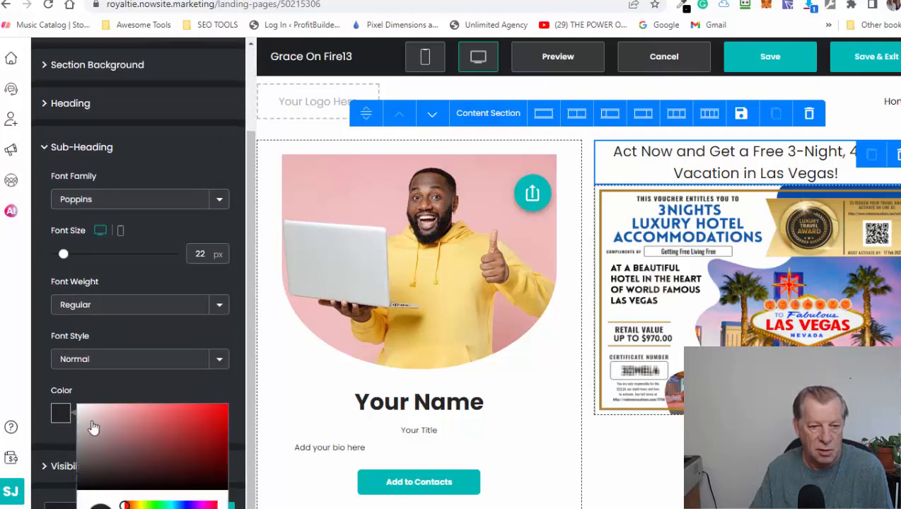
{"action": "left_click", "coordinate": [223, 410]}
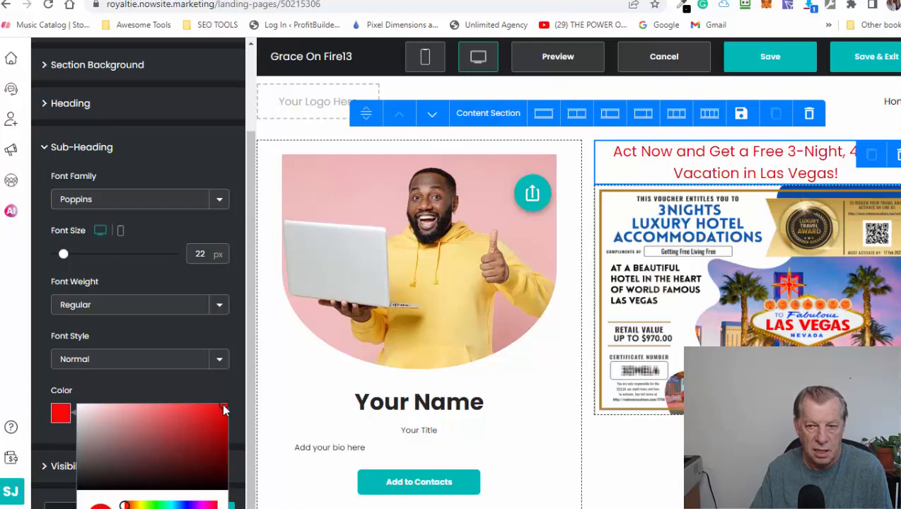
{"action": "left_click", "coordinate": [152, 361]}
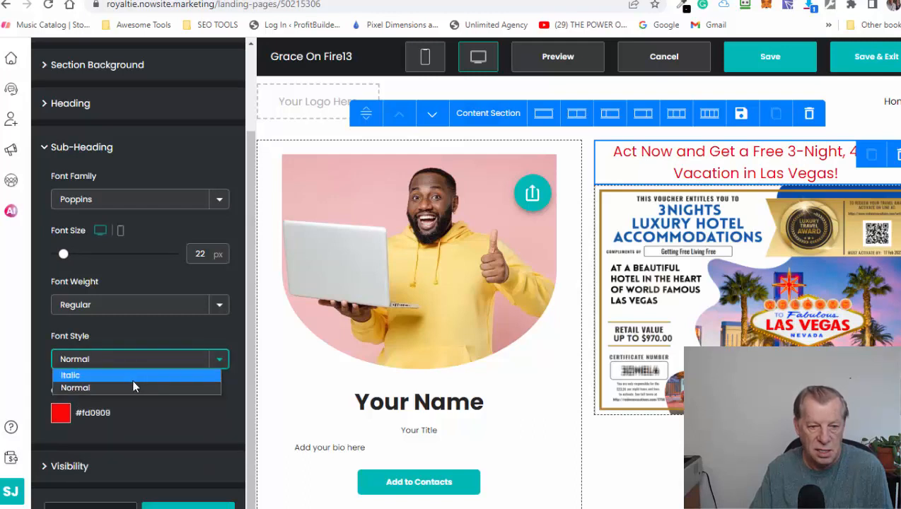
{"action": "left_click", "coordinate": [138, 306]}
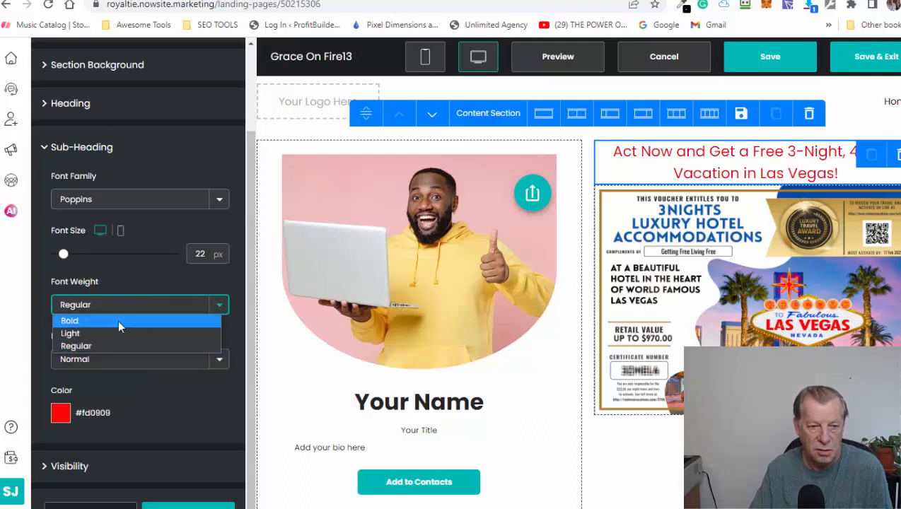
{"action": "left_click", "coordinate": [118, 321]}
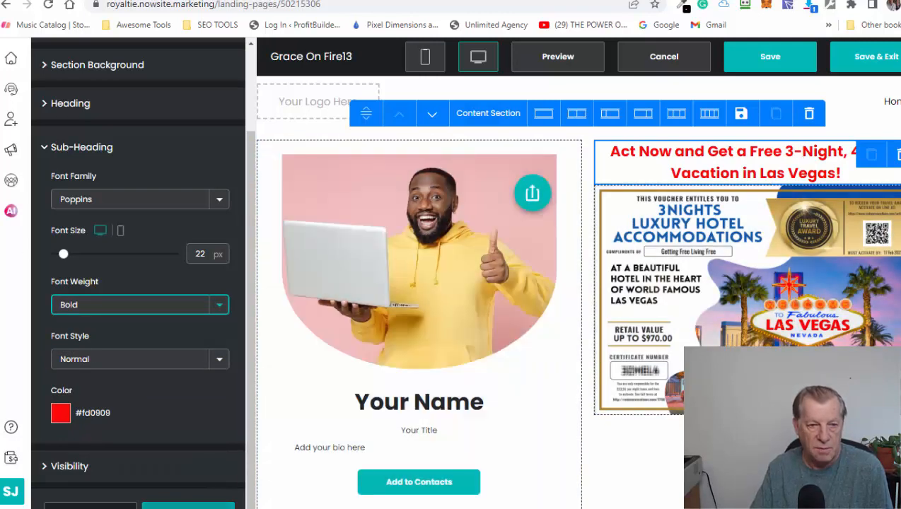
{"action": "left_click", "coordinate": [188, 507]}
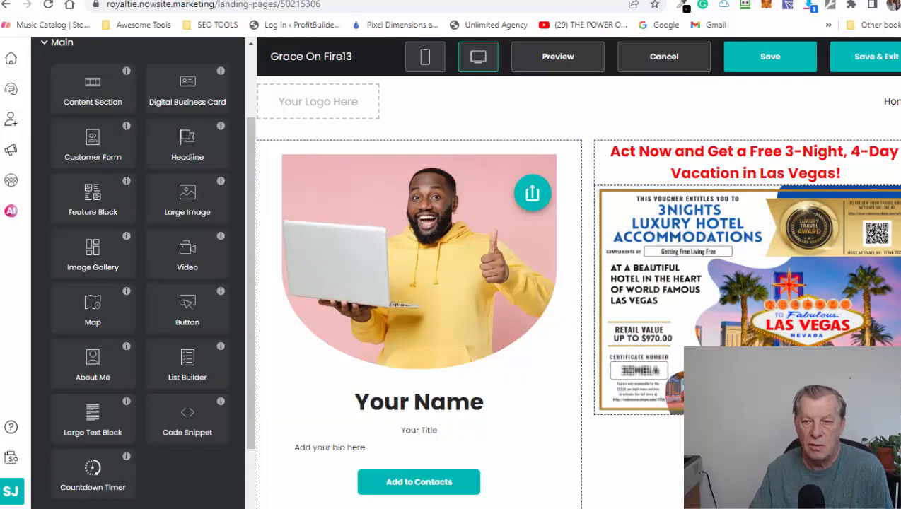
{"action": "scroll", "coordinate": [777, 268], "scroll_direction": "down", "scroll_amount": 5}
{"action": "scroll", "coordinate": [754, 264], "scroll_direction": "up", "scroll_amount": 2}
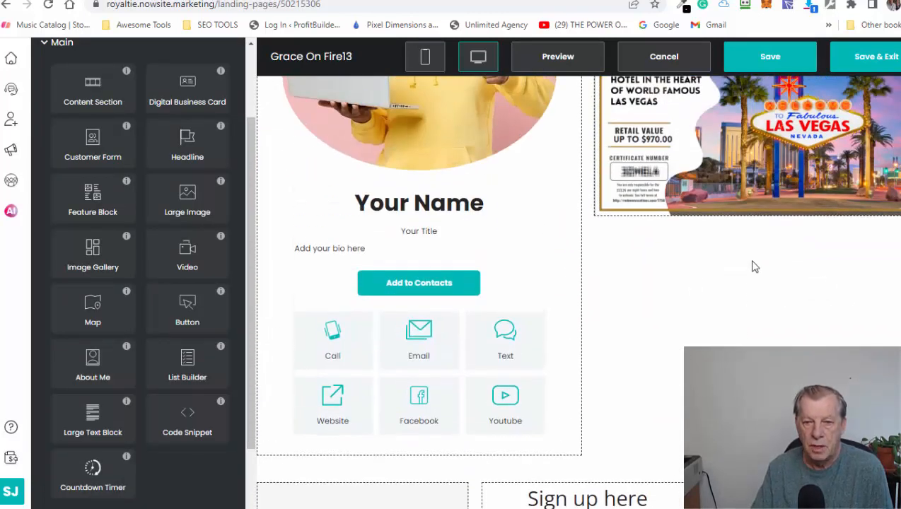
{"action": "scroll", "coordinate": [749, 270], "scroll_direction": "down", "scroll_amount": 1}
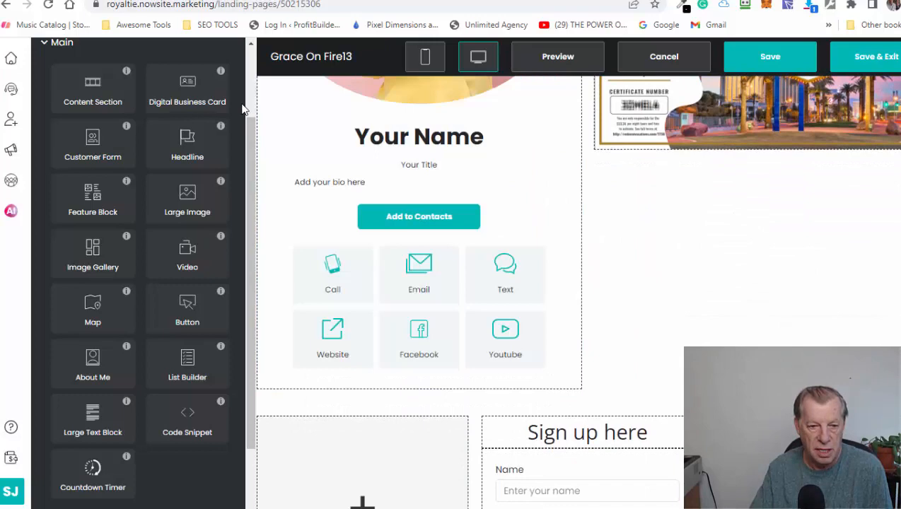
{"action": "scroll", "coordinate": [113, 300], "scroll_direction": "up", "scroll_amount": 2}
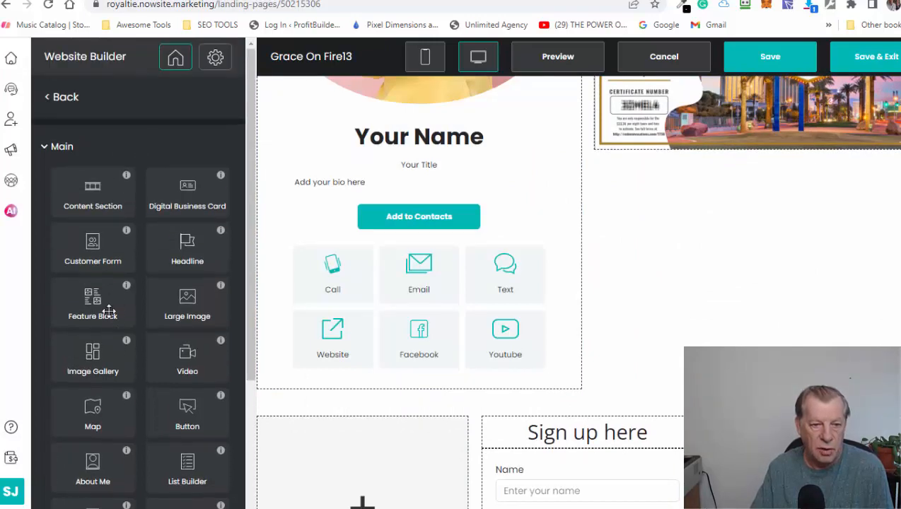